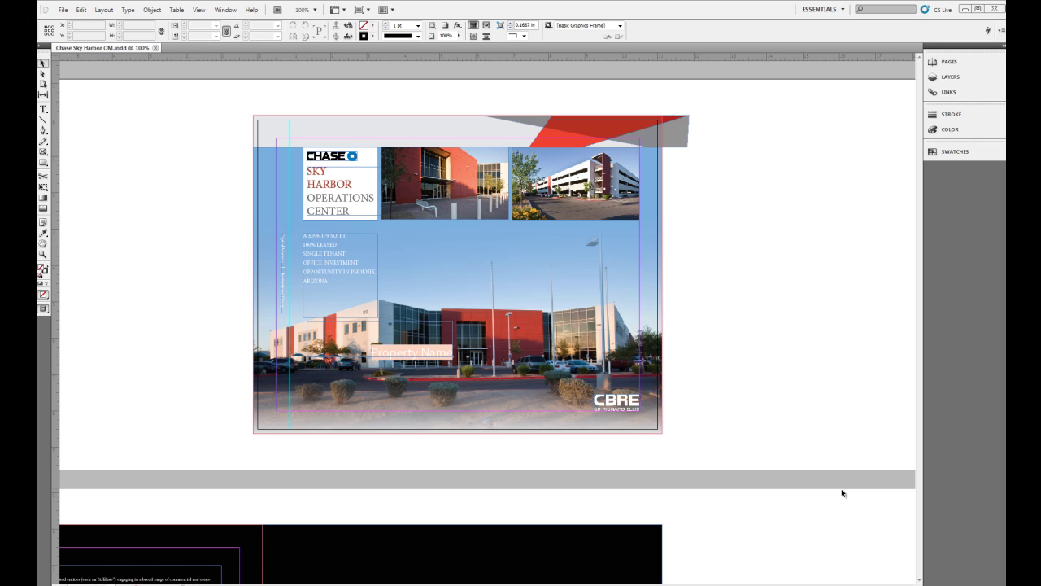
# Step: Create a new 22-page, letter-size document with Facing Pages enabled
pyautogui.click(63, 12)
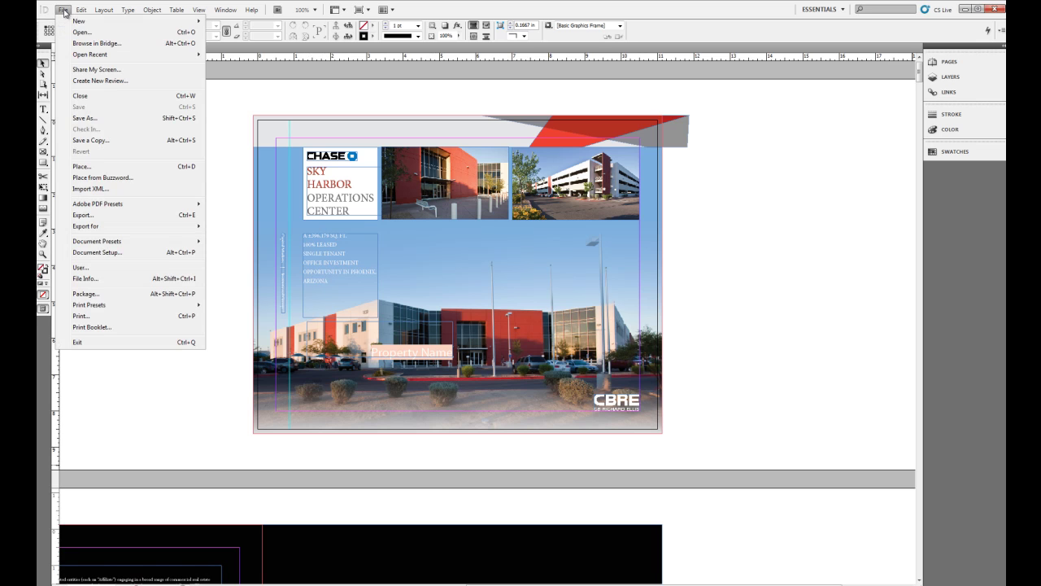
pyautogui.moveTo(124, 21)
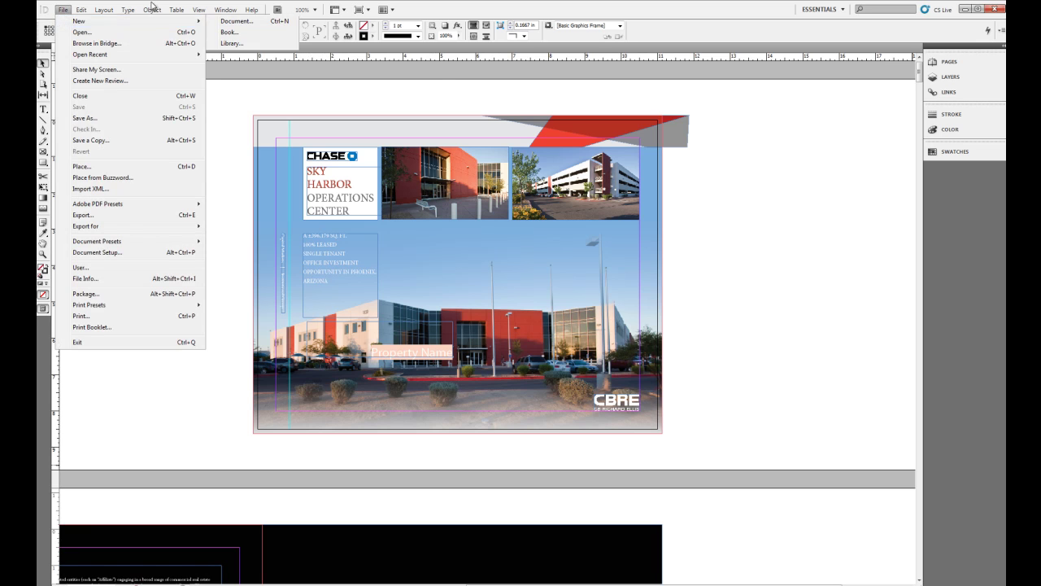
pyautogui.click(157, 6)
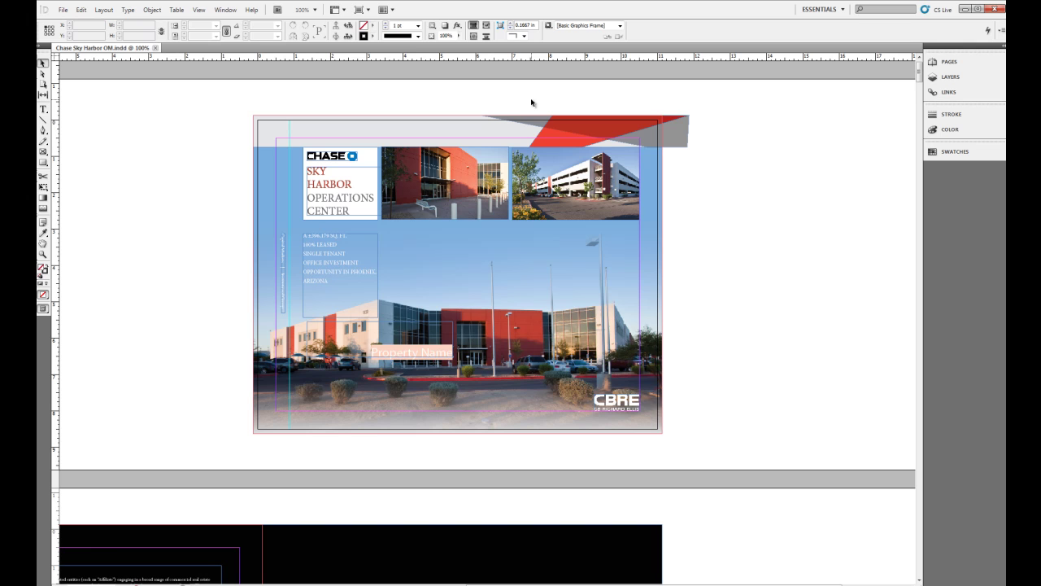
pyautogui.hotkey('ctrl', 'n')
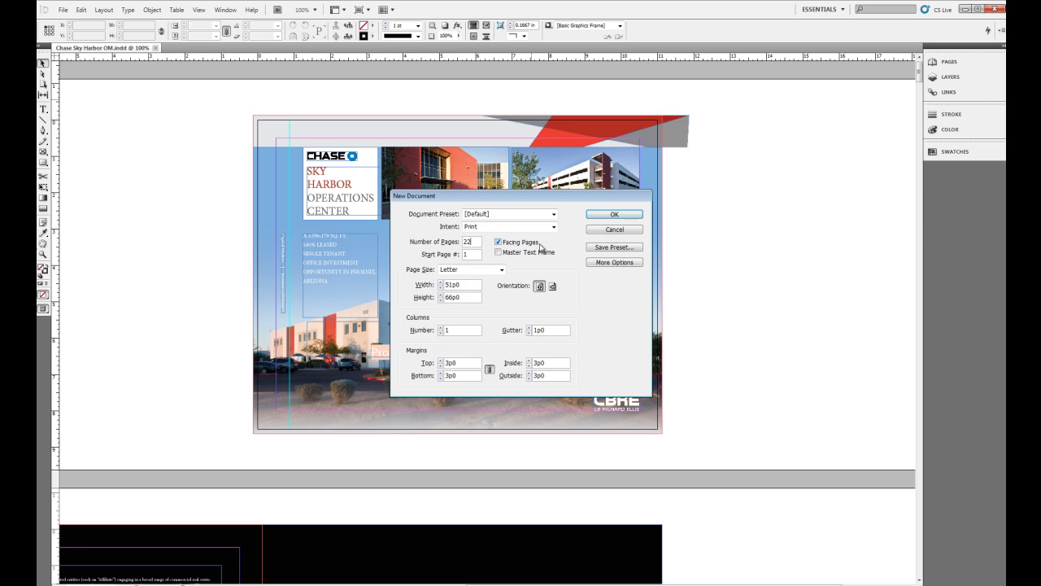
pyautogui.click(612, 216)
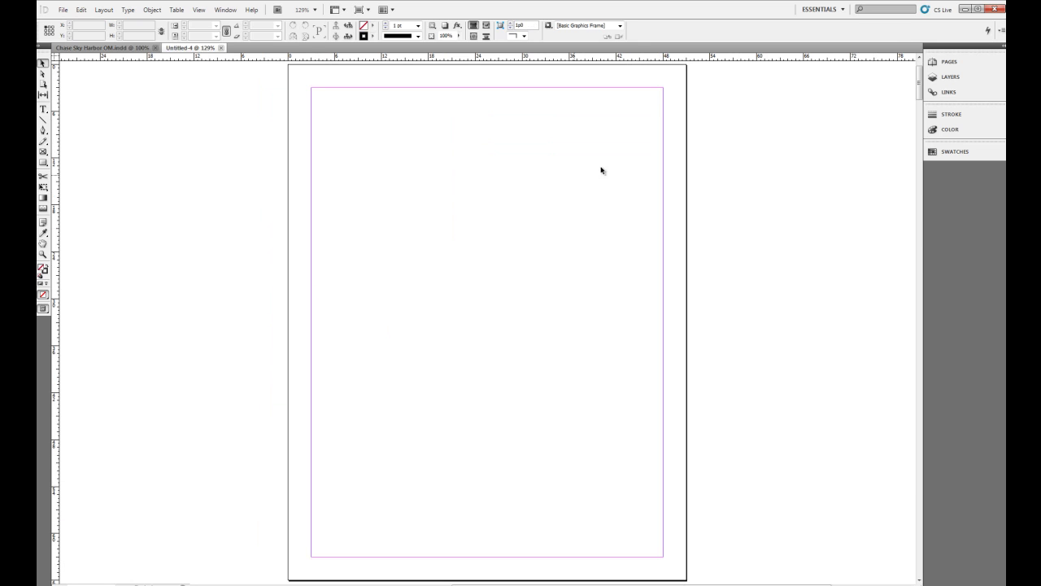
# Step: Open the A-Master spread from the Pages panel for editing
pyautogui.click(953, 70)
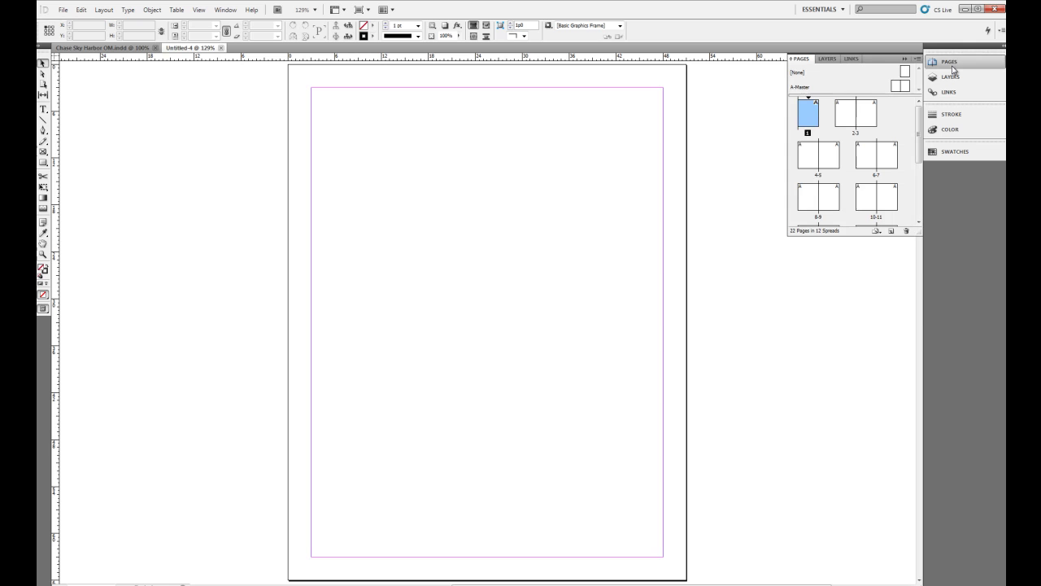
pyautogui.doubleClick(898, 88)
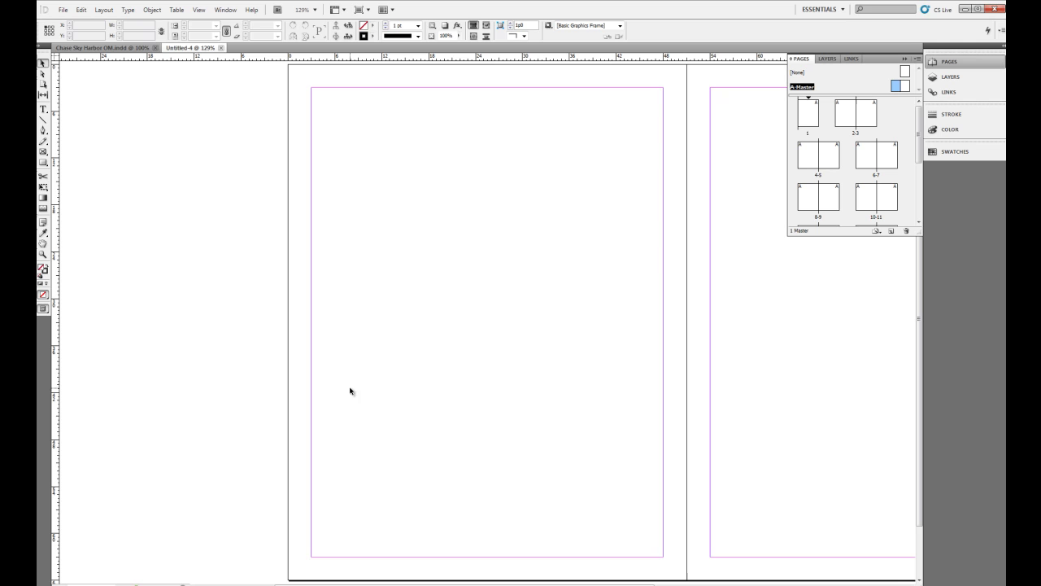
# Step: Draw a text frame at the bottom-left of the left master page and type 'Page:'
pyautogui.click(44, 112)
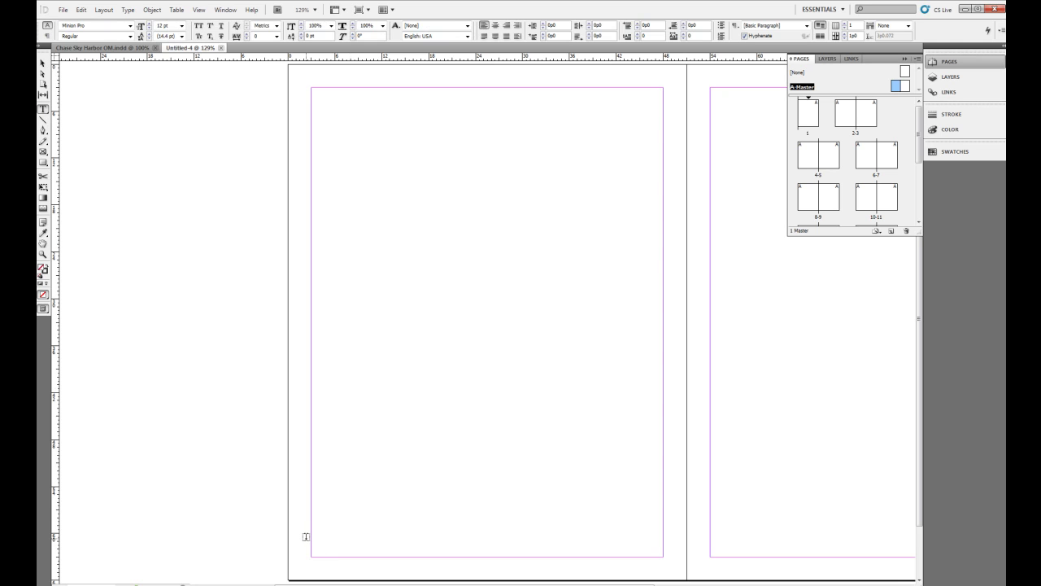
pyautogui.scroll(-2, 305, 536)
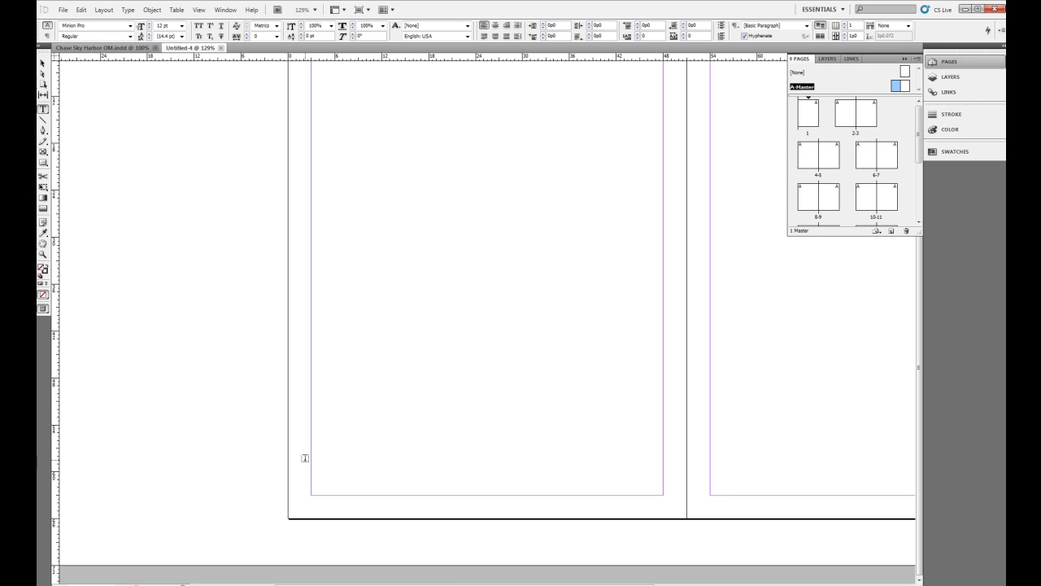
pyautogui.moveTo(306, 471); pyautogui.dragTo(435, 497)
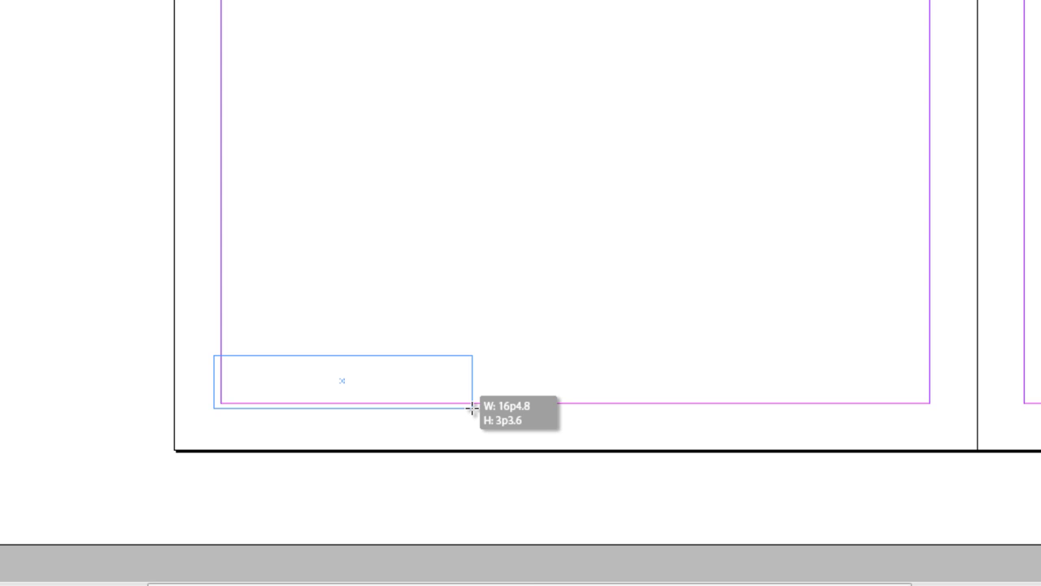
pyautogui.moveTo(472, 407); pyautogui.dragTo(470, 405)
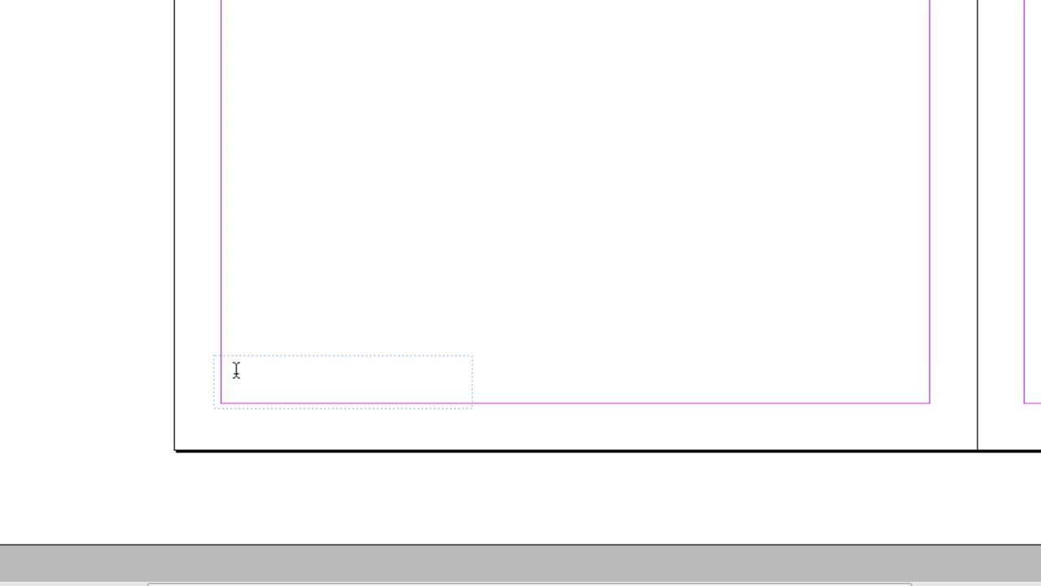
pyautogui.write('Page:')
# Step: Insert a Current Page Number marker after 'Page:' so the footer reads 'Page: A'
pyautogui.rightClick(259, 366)
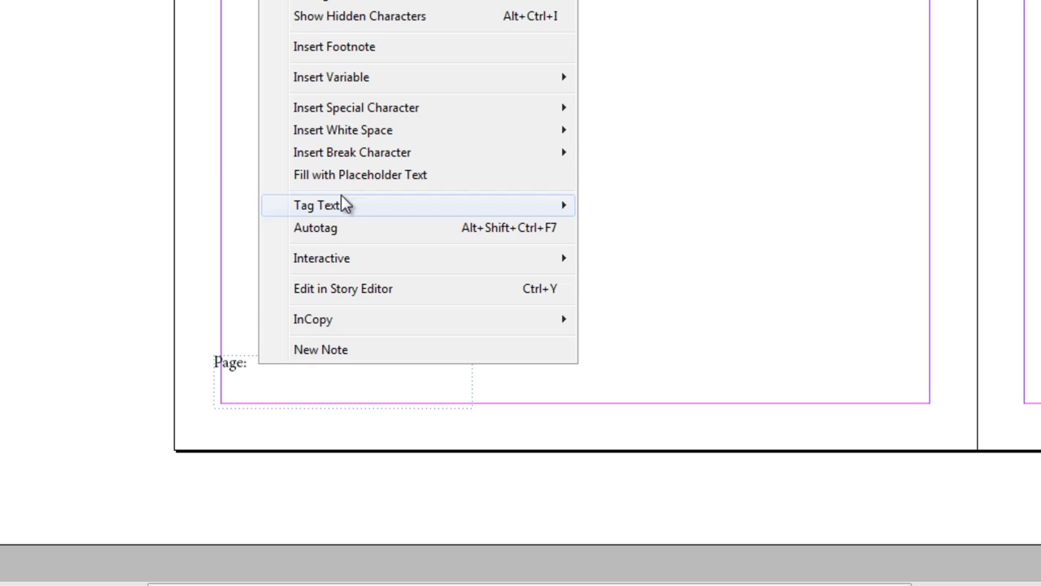
pyautogui.moveTo(348, 117)
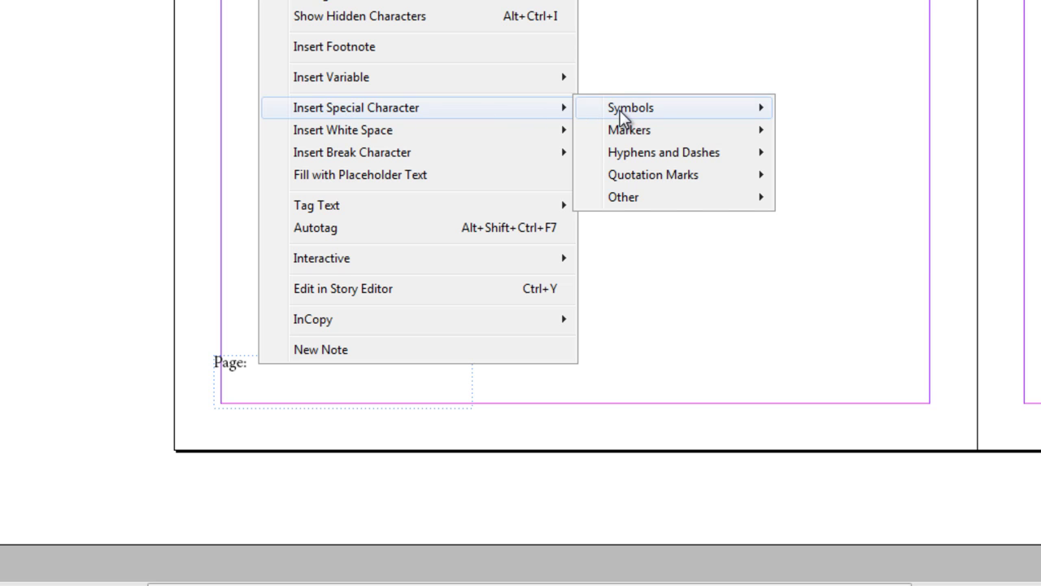
pyautogui.moveTo(635, 135)
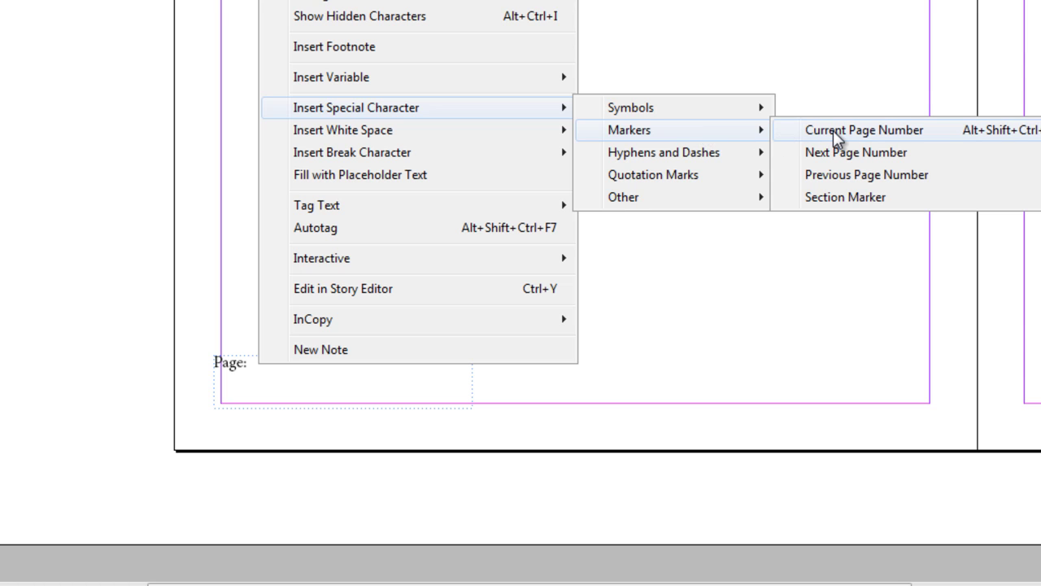
pyautogui.click(838, 132)
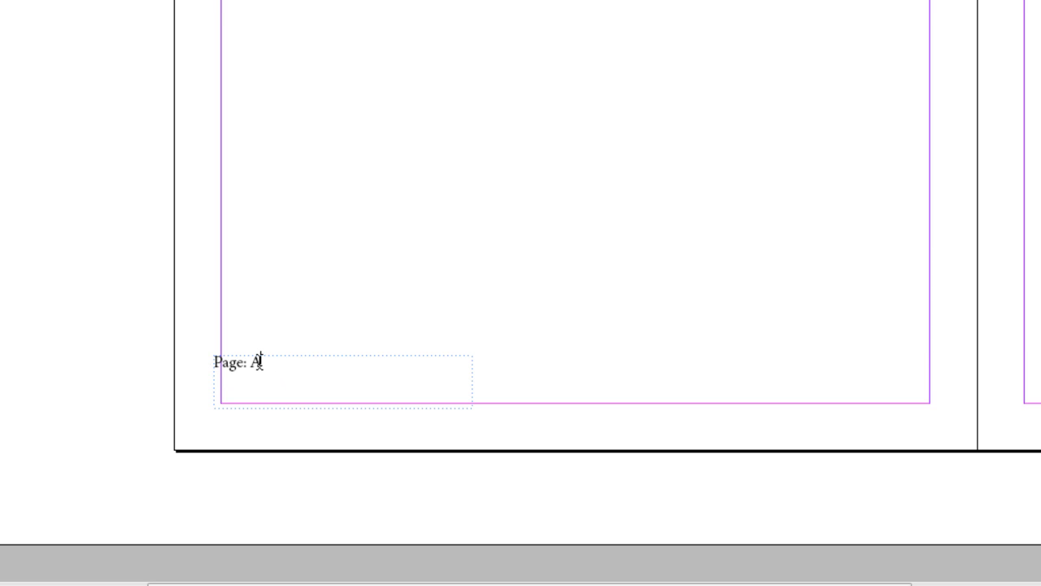
# Step: Set the whole 'Page: A' footer text to 18 pt
pyautogui.moveTo(263, 363); pyautogui.dragTo(251, 363)
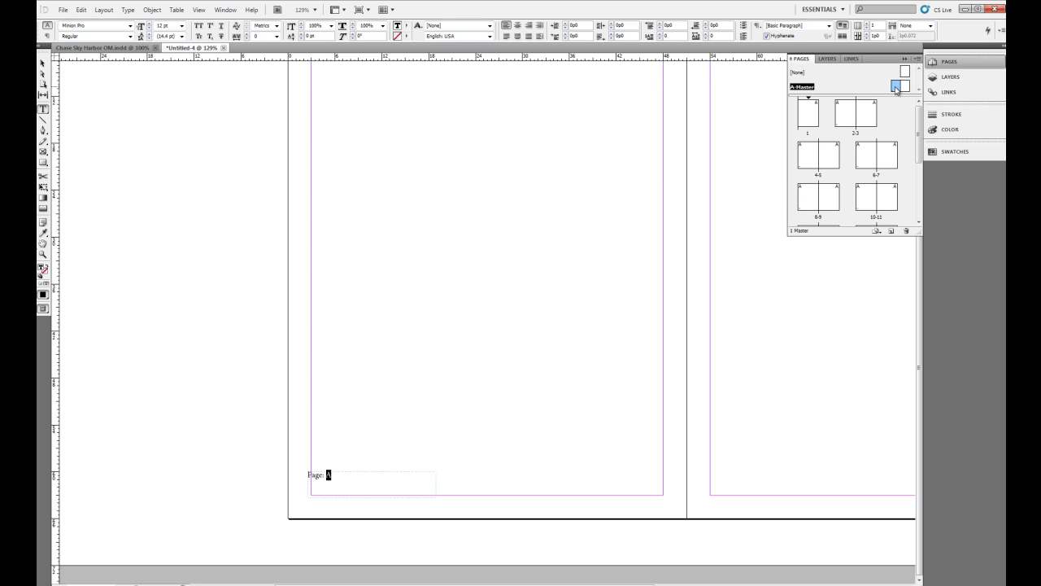
pyautogui.click(334, 474)
pyautogui.moveTo(334, 475); pyautogui.dragTo(309, 475)
pyautogui.click(129, 26)
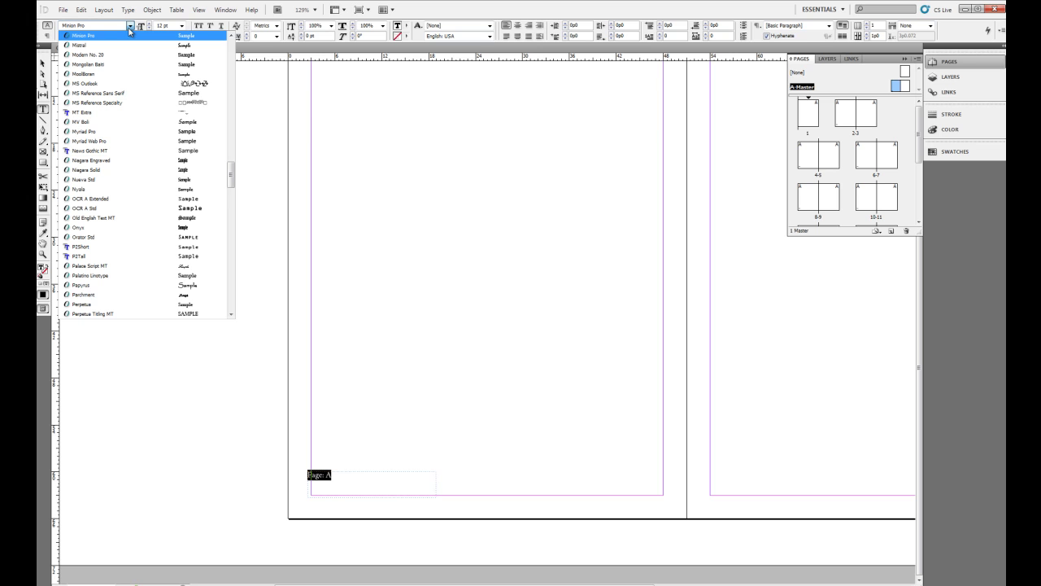
pyautogui.click(187, 27)
pyautogui.click(181, 26)
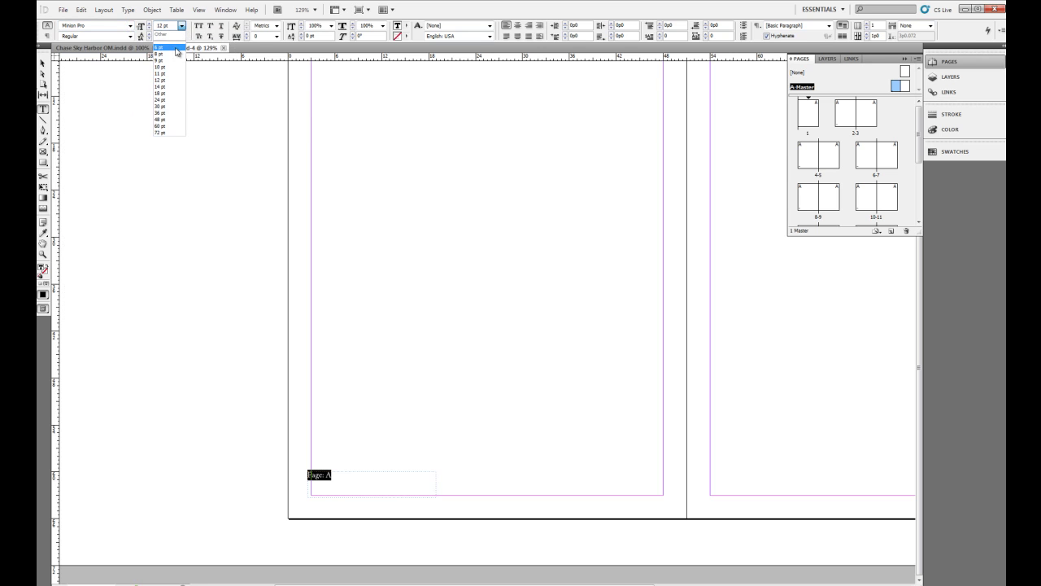
pyautogui.click(169, 95)
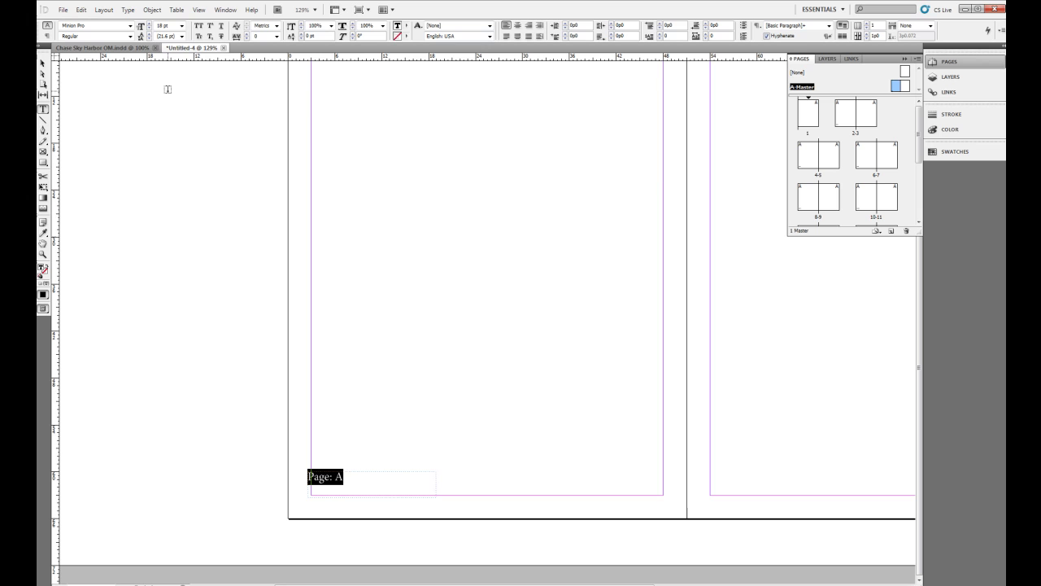
pyautogui.click(370, 479)
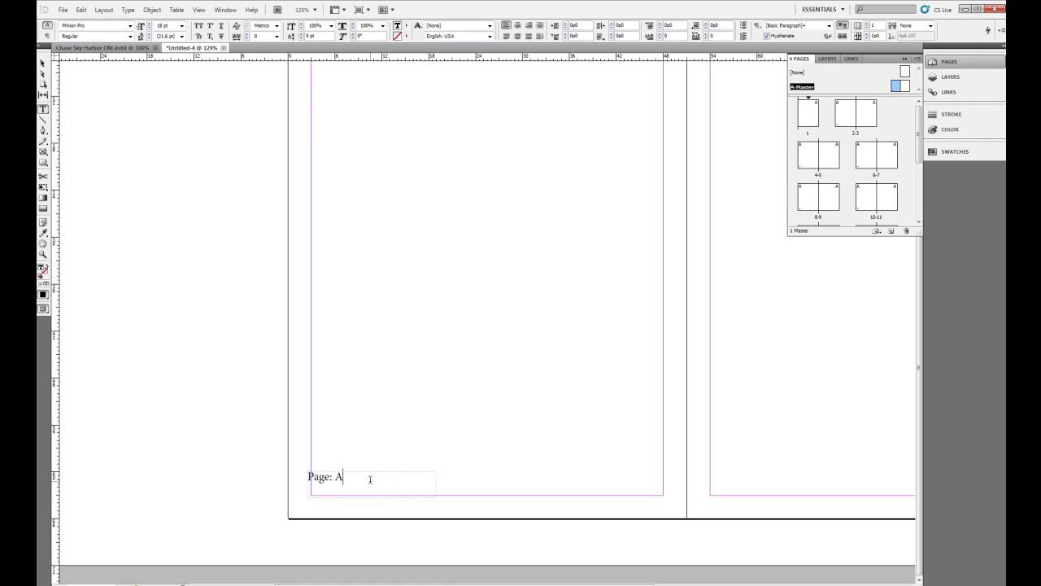
pyautogui.doubleClick(844, 117)
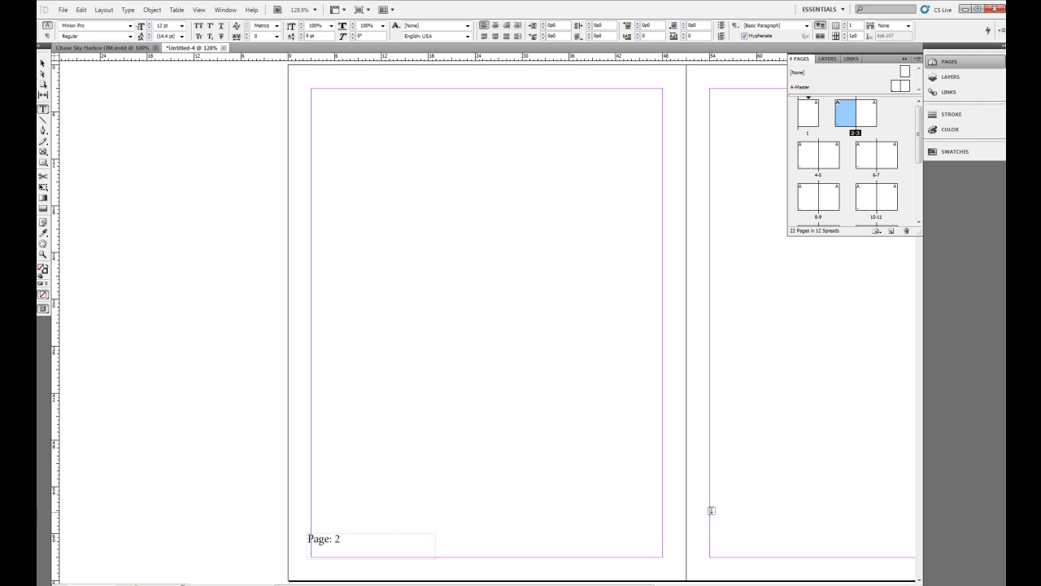
pyautogui.moveTo(798, 509); pyautogui.dragTo(475, 503)
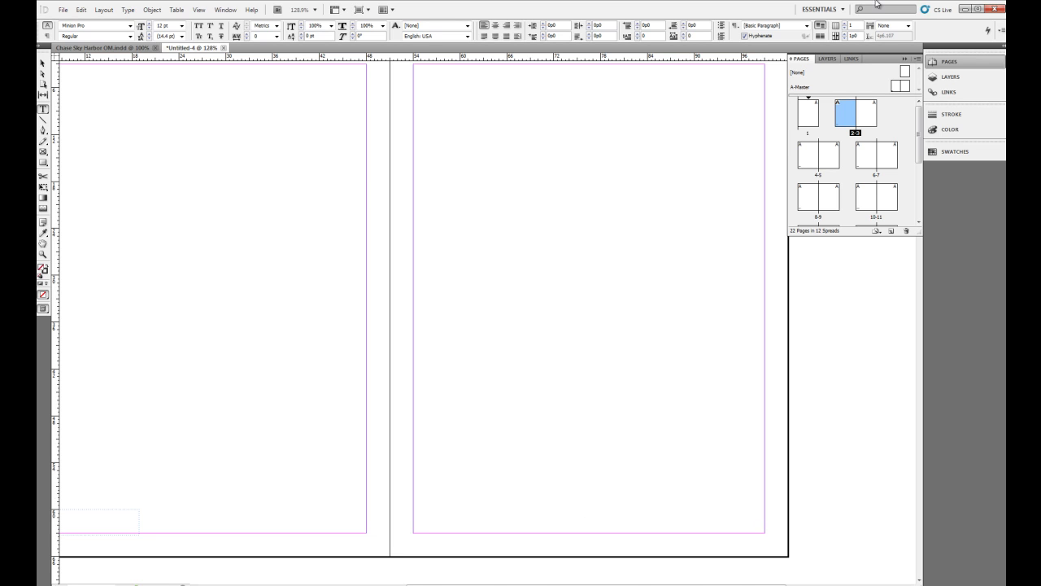
pyautogui.doubleClick(902, 87)
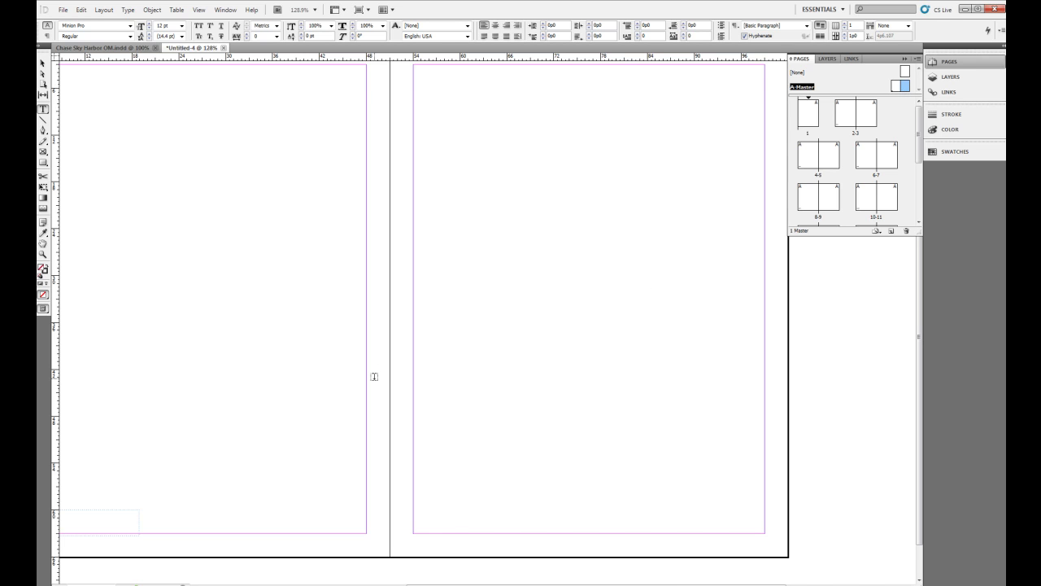
pyautogui.moveTo(277, 418)
pyautogui.mouseDown()
pyautogui.moveTo(382, 413)
pyautogui.moveTo(369, 418)
pyautogui.mouseUp()
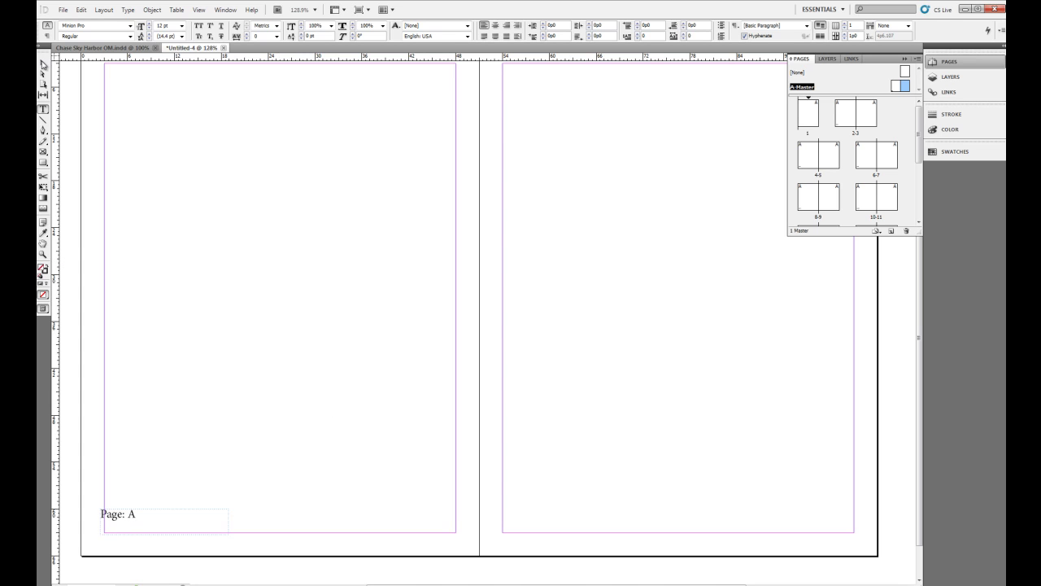
# Step: Alt-drag a copy of the 'Page: A' frame to the right master page's bottom-right
pyautogui.click(43, 64)
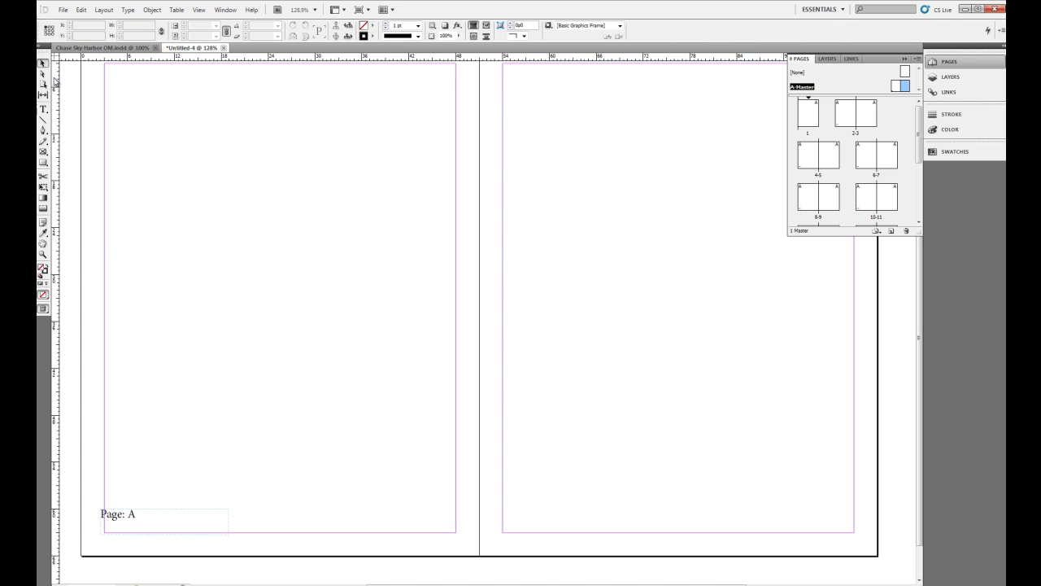
pyautogui.click(131, 515)
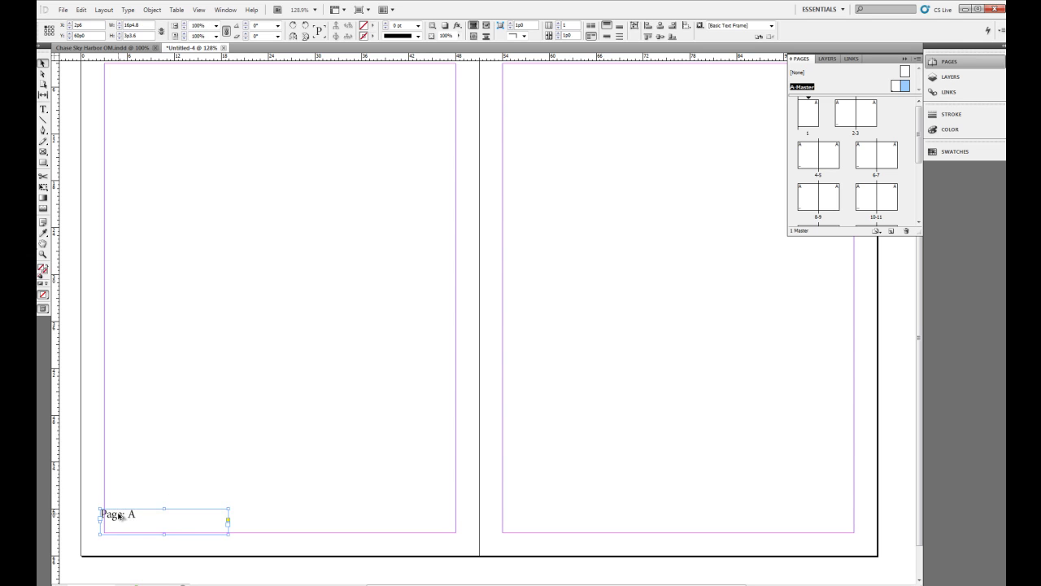
pyautogui.moveTo(120, 515); pyautogui.dragTo(774, 516)
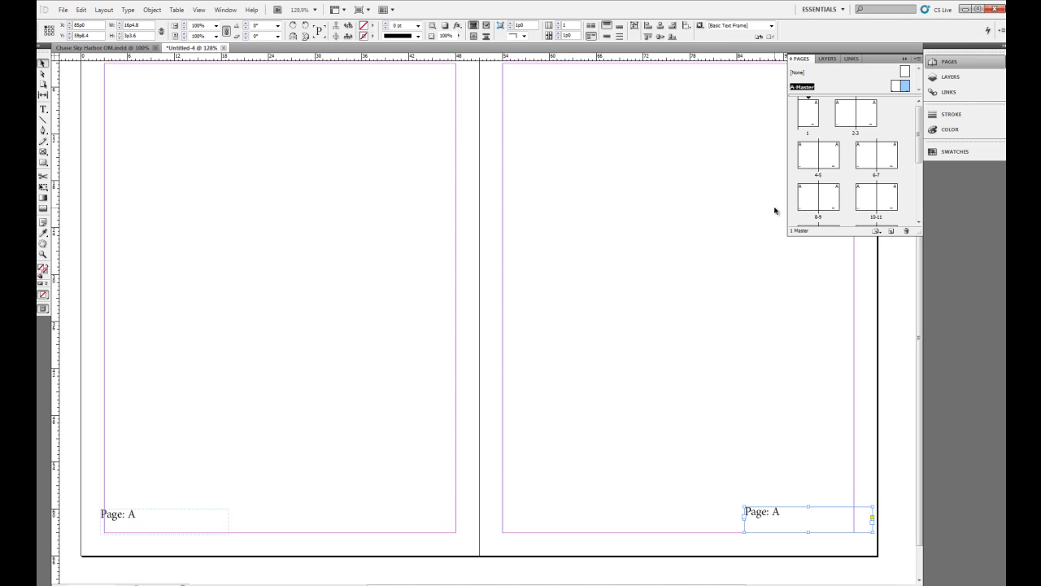
pyautogui.click(866, 117)
pyautogui.click(865, 117)
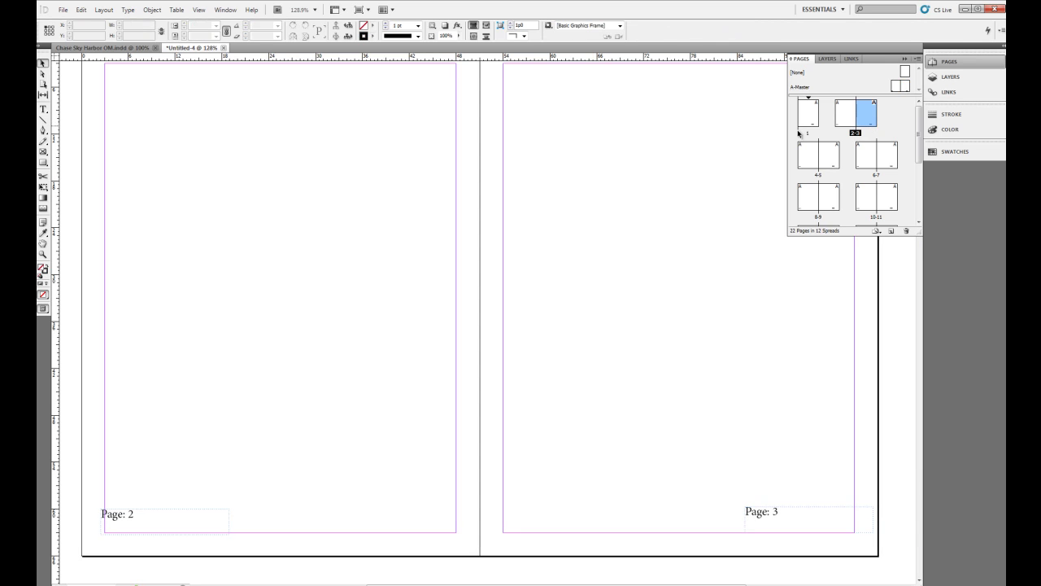
pyautogui.doubleClick(816, 170)
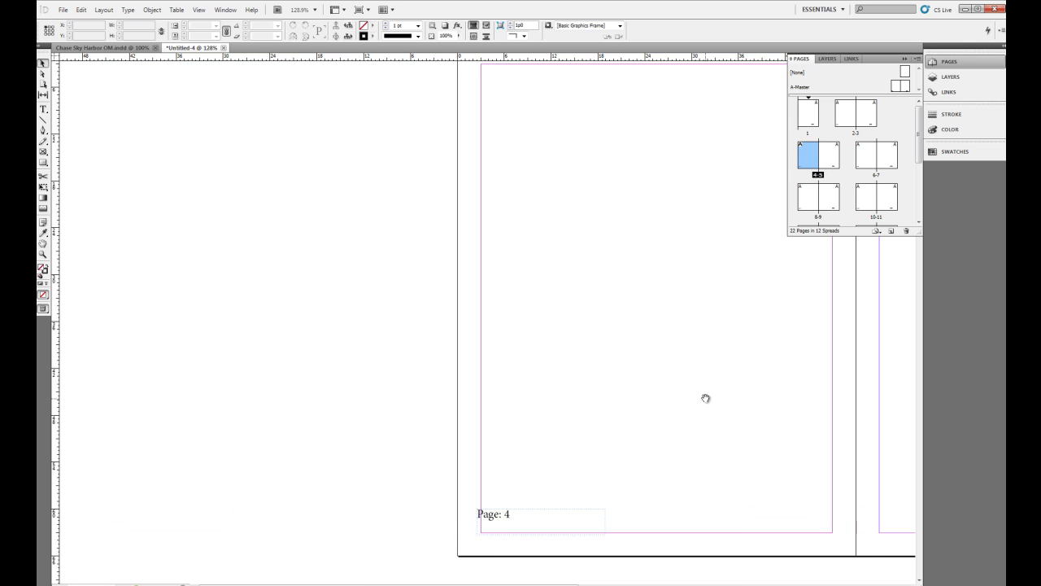
pyautogui.moveTo(704, 397); pyautogui.dragTo(420, 400)
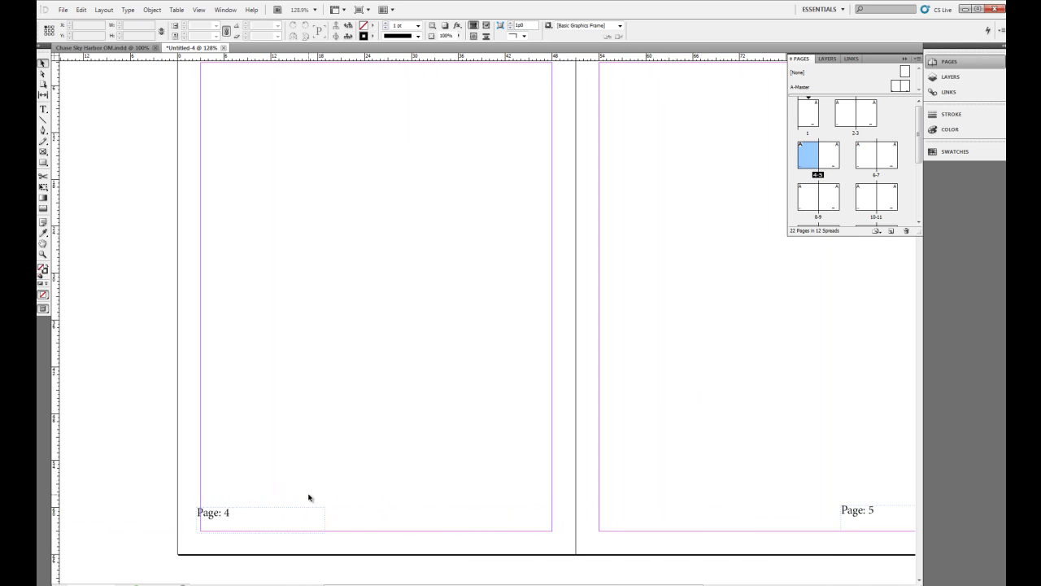
pyautogui.doubleClick(896, 87)
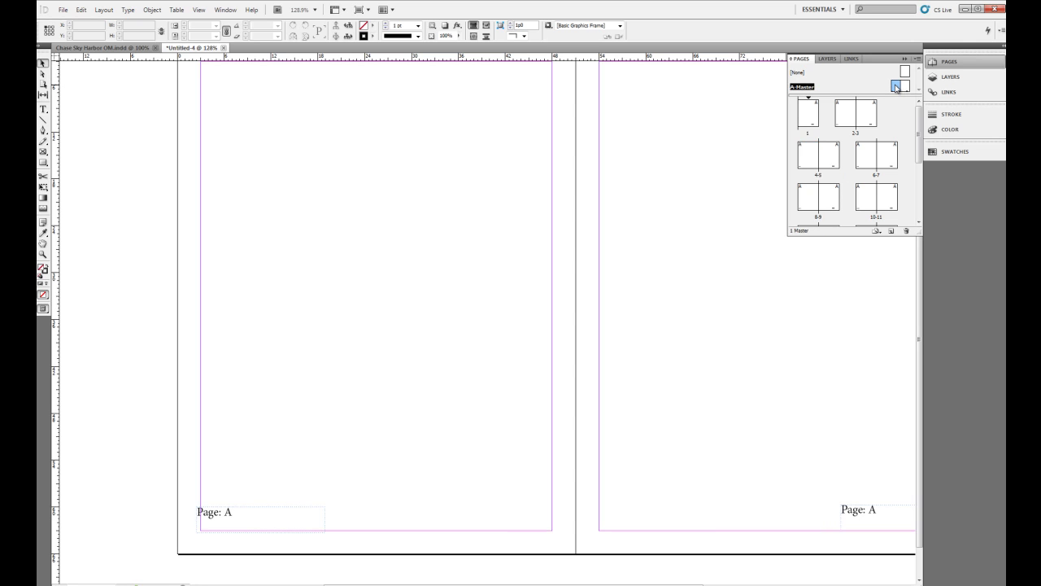